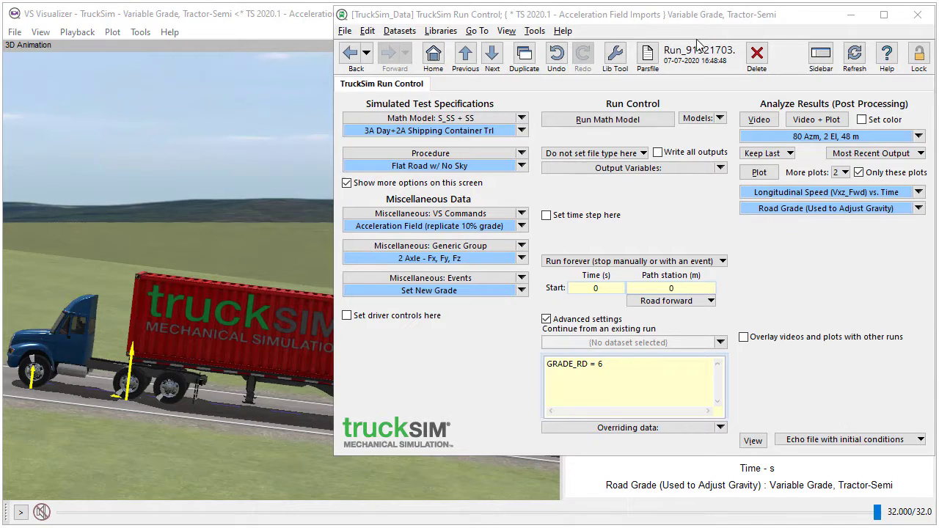
Step: Open the VS Commands Summary reference manual PDF from Help > Reference Manuals
click(561, 33)
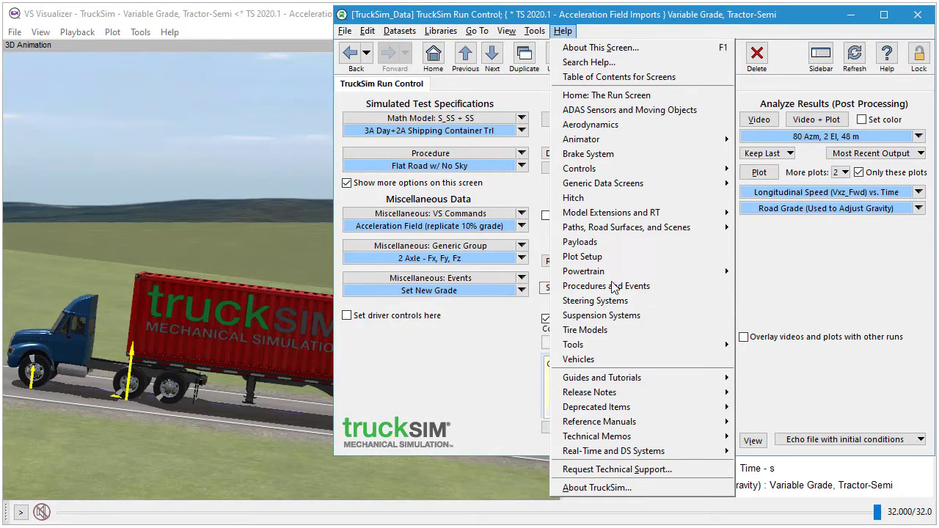
mouse_move(644, 409)
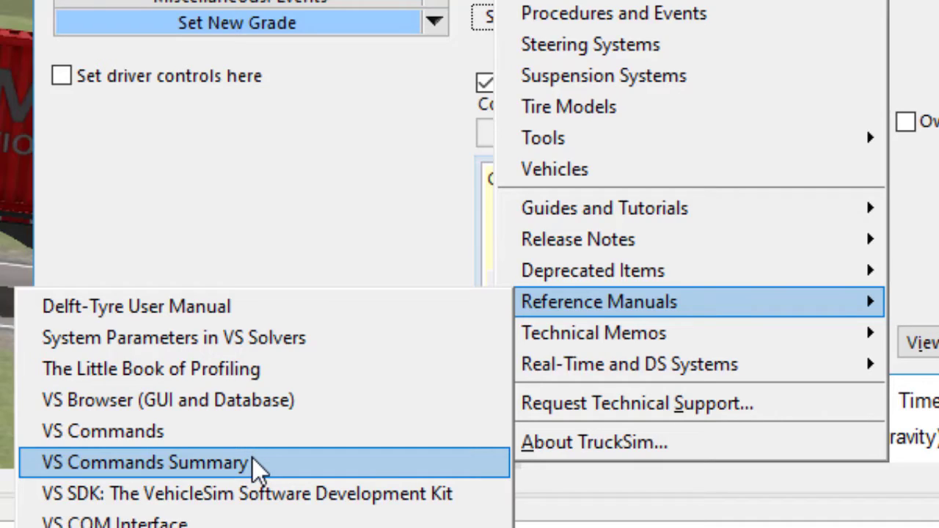
click(306, 464)
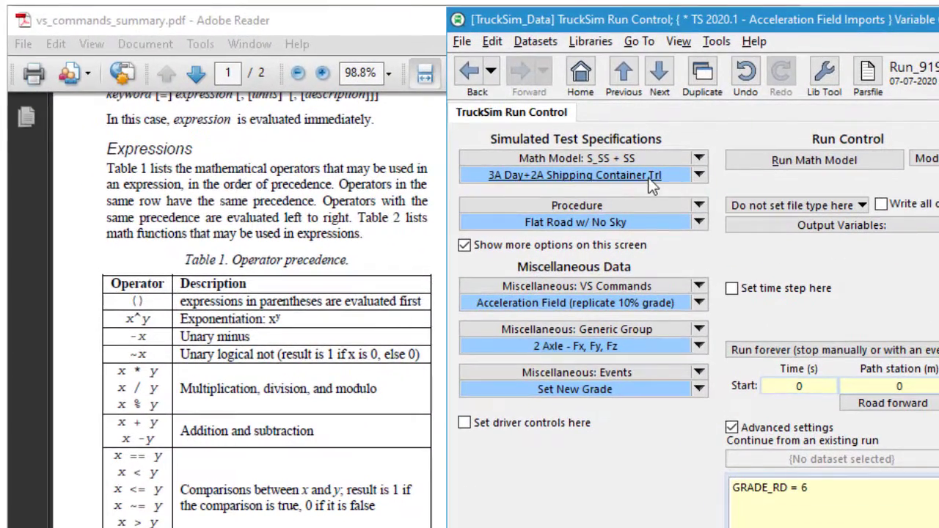
Step: Open the Acceleration Field (replicate 10% grade) VS Commands dataset
click(618, 302)
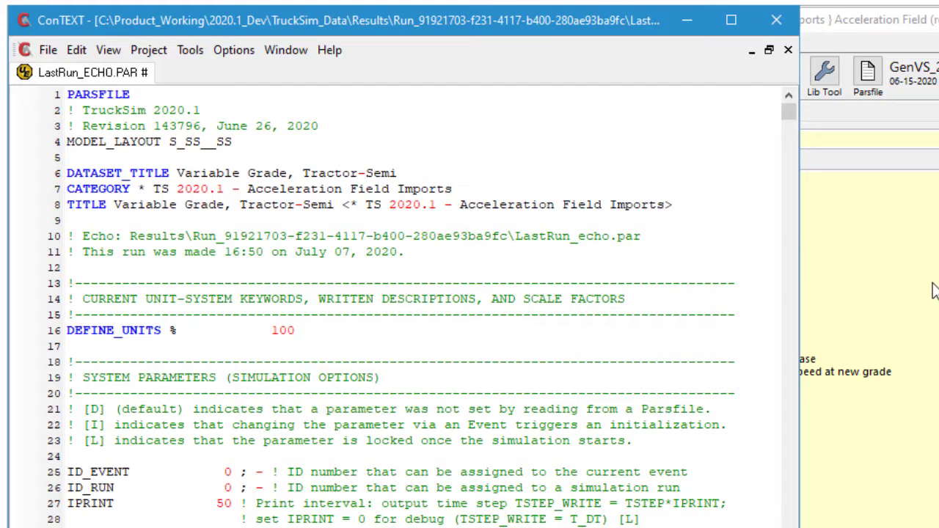
Step: Compare the DEFINE_UNITS % 100 lines in dataset and echo file, then scroll to line 10071
click(935, 291)
drag(575, 180, 453, 184)
click(320, 236)
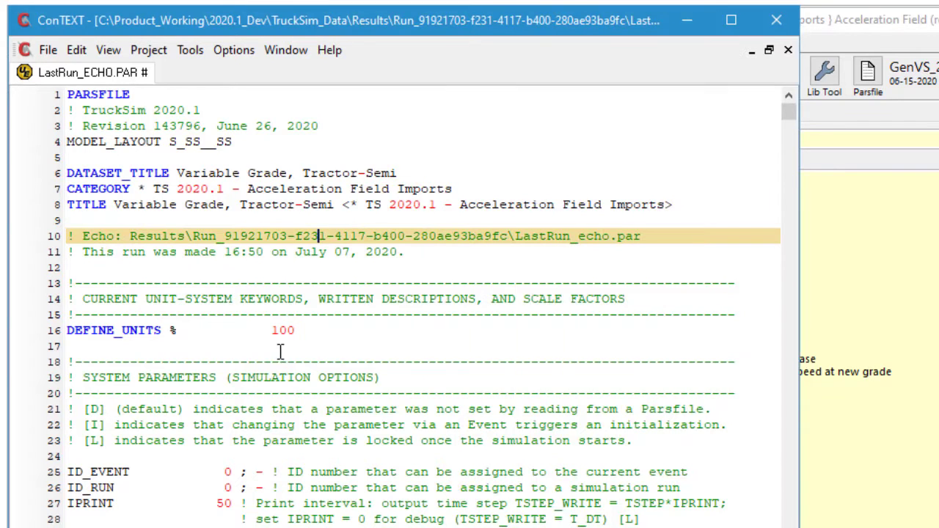
drag(301, 330, 63, 333)
click(192, 314)
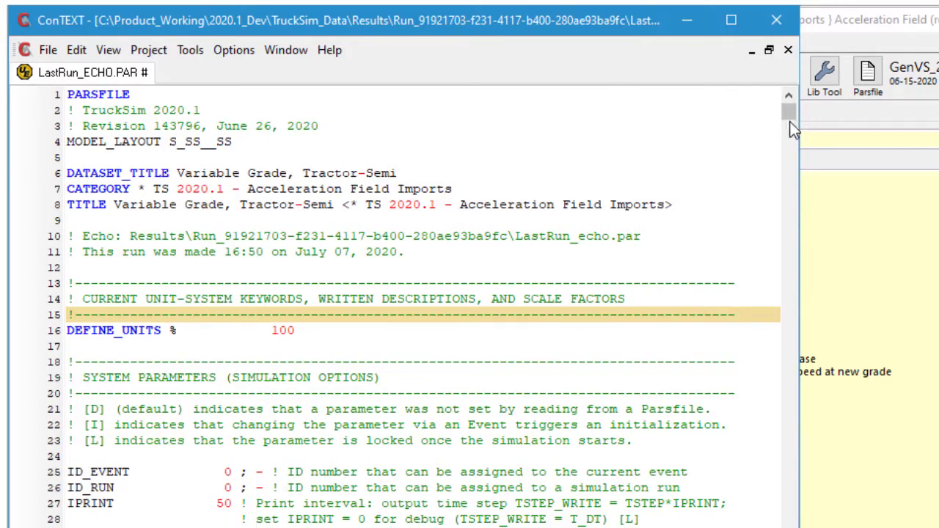
drag(791, 115, 791, 527)
scroll(399, 428, up, 1)
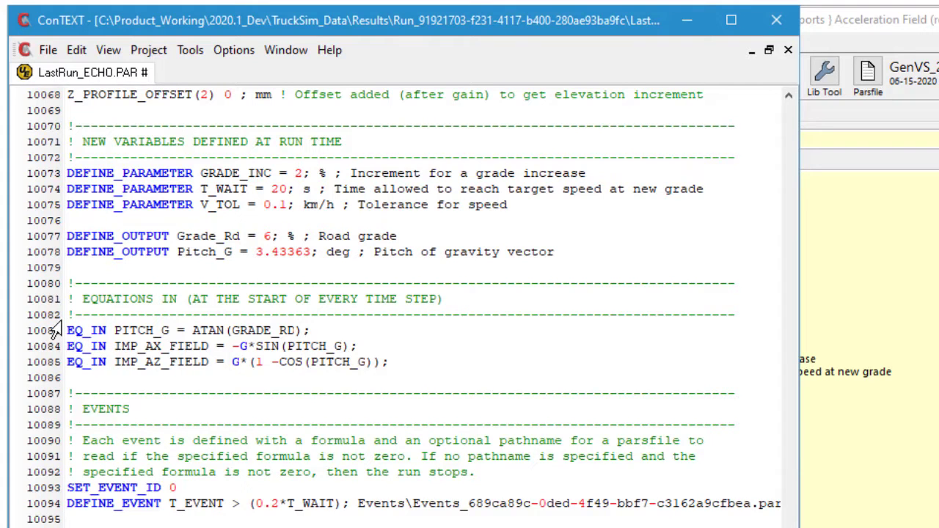
click(923, 312)
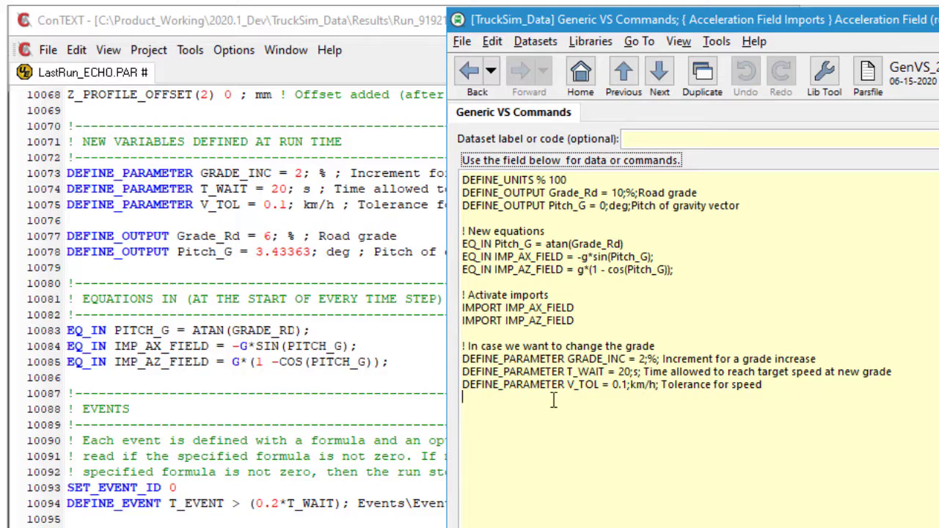
drag(555, 398, 443, 355)
drag(794, 209, 449, 189)
drag(590, 179, 453, 184)
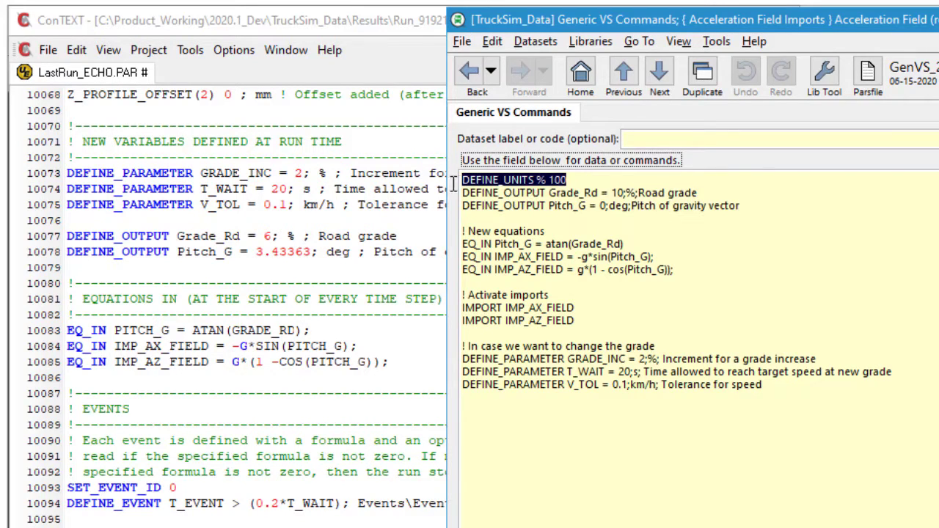
click(359, 256)
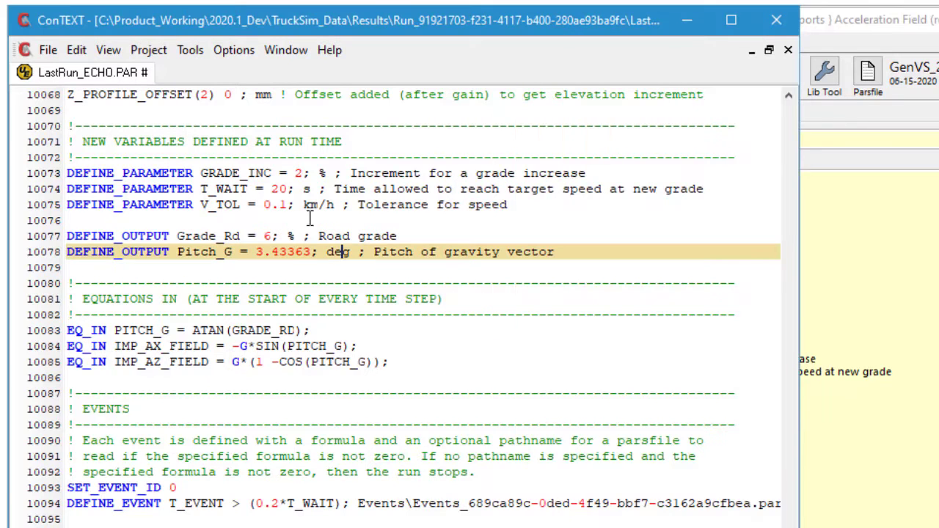
double_click(259, 173)
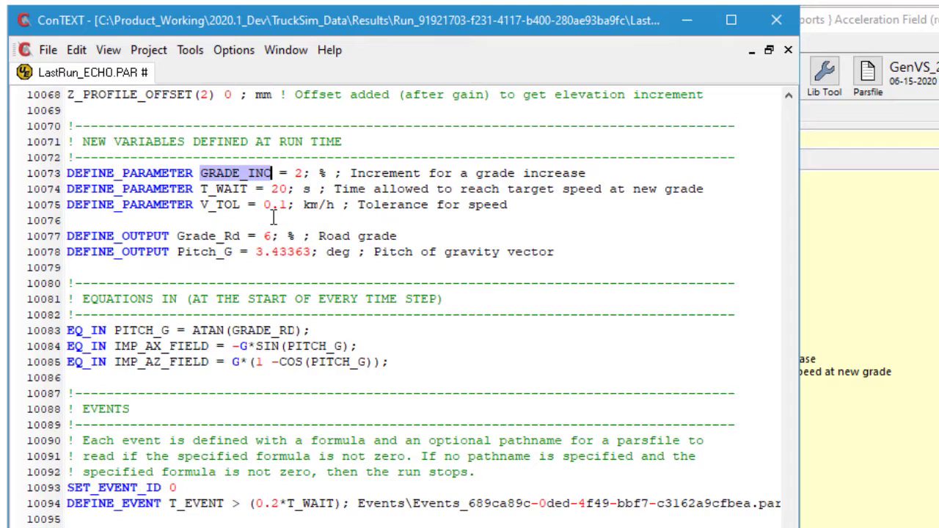
click(202, 235)
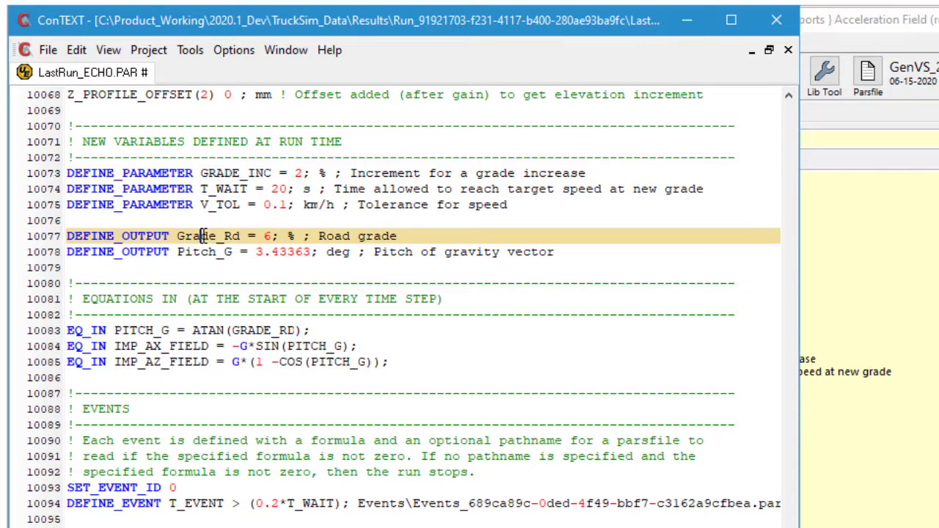
Step: Select the Grade_Rd variable name in the echo file
double_click(203, 235)
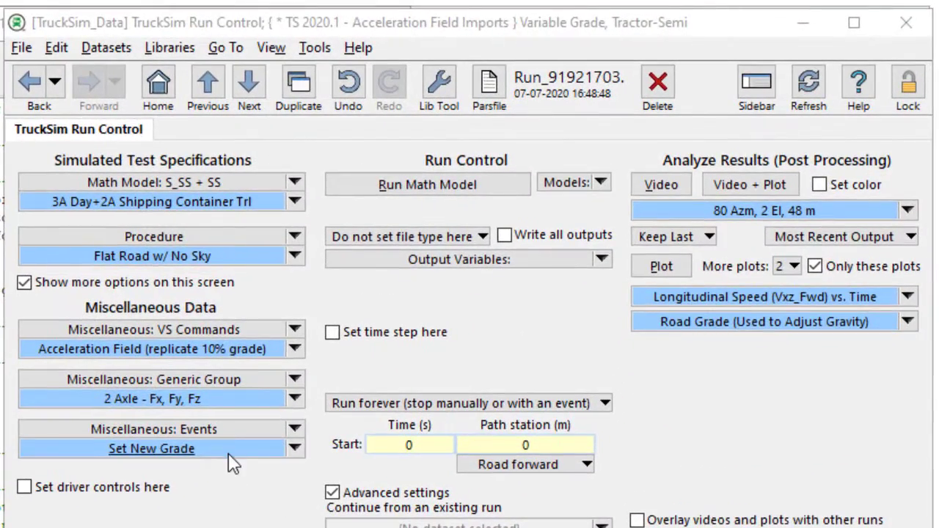
Step: Open the Set New Grade events dataset and review its two equations
click(428, 290)
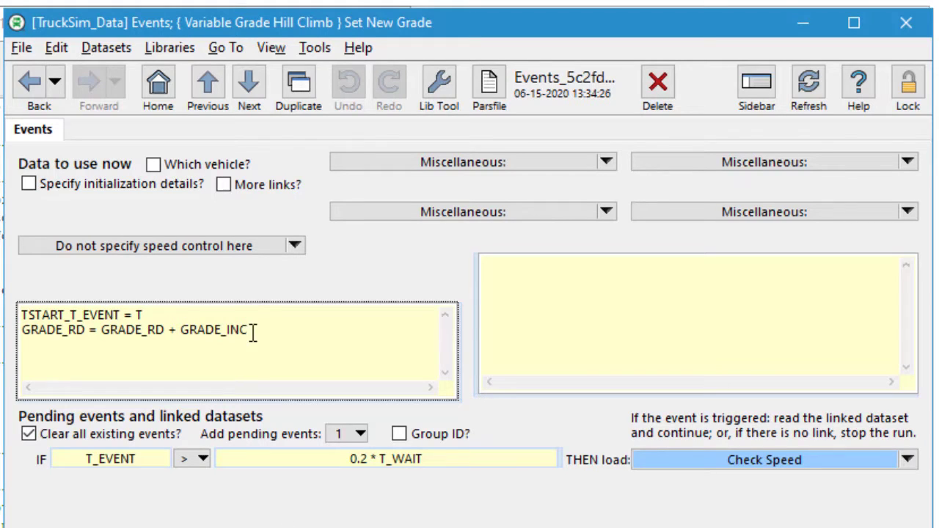
drag(244, 325, 17, 303)
click(248, 354)
Step: Review the T_EVENT > 0.2 * T_WAIT condition and follow its link to Check Speed
click(115, 458)
double_click(114, 458)
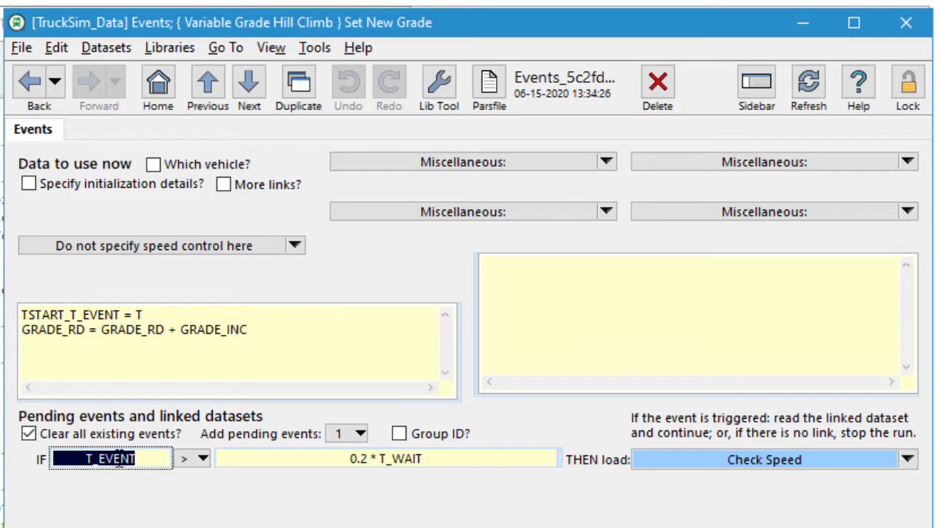
click(347, 458)
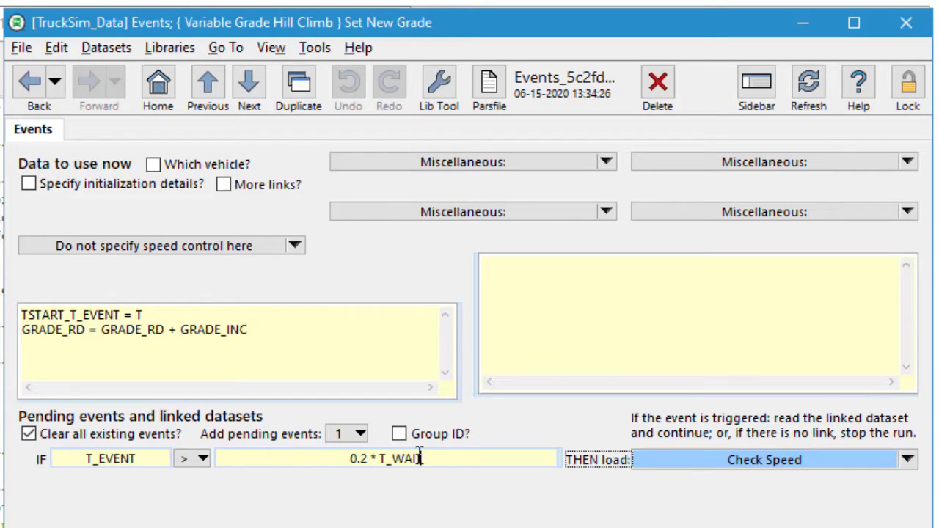
drag(422, 458, 345, 458)
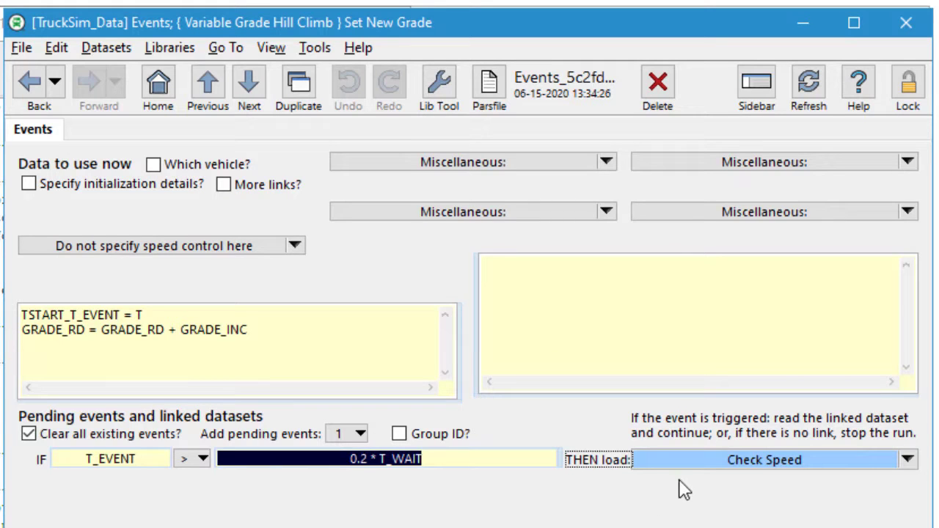
click(699, 460)
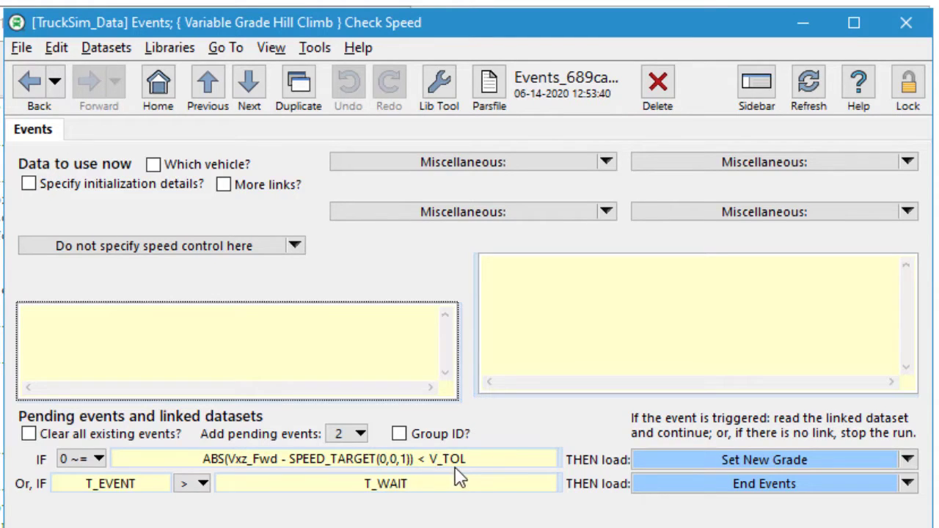
Step: Revisit Set New Grade, then compare Check Speed's T_EVENT and T_WAIT fields with the echo file
click(677, 459)
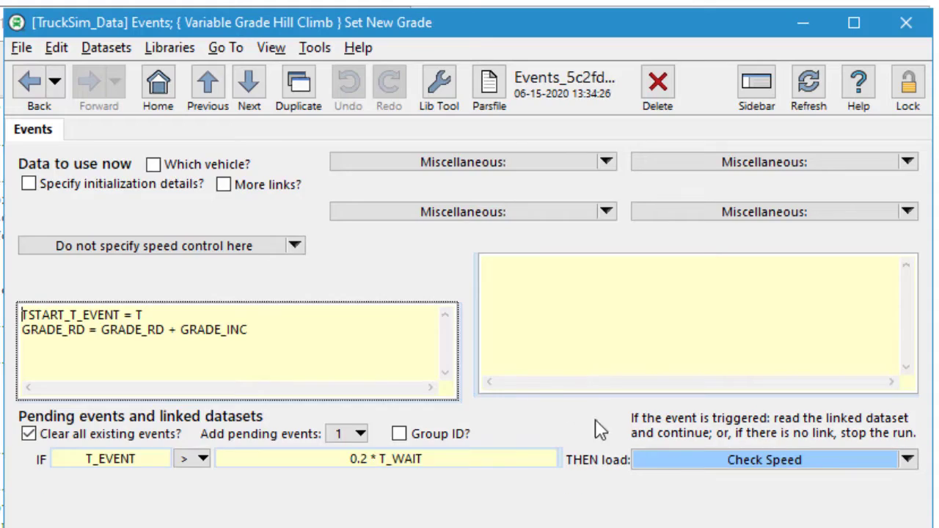
click(35, 82)
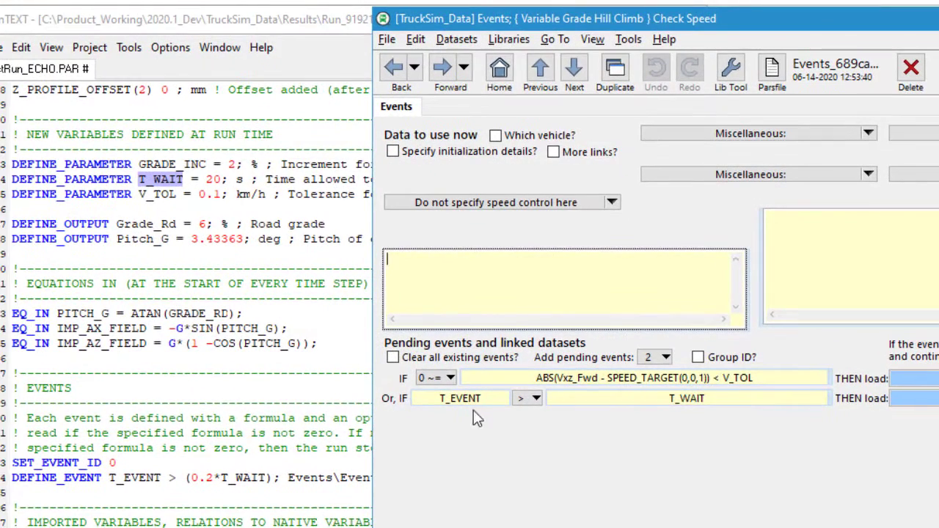
click(485, 397)
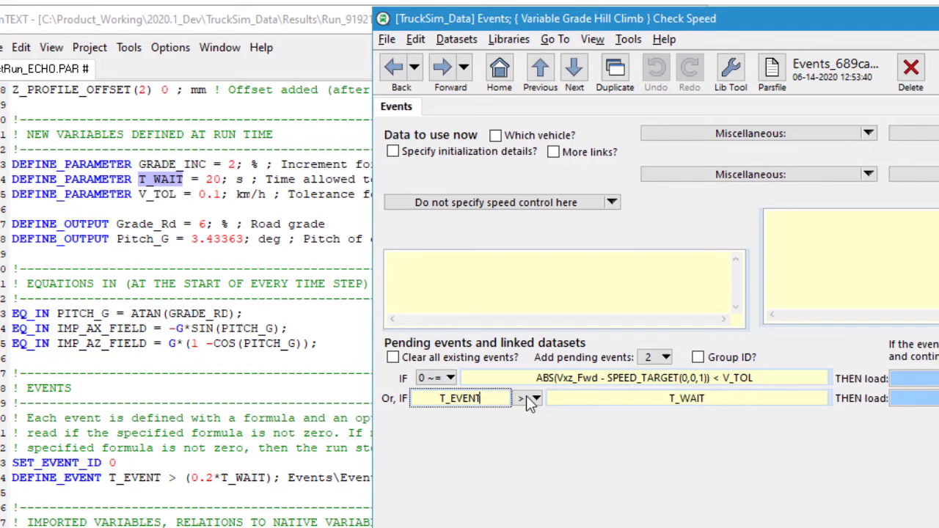
click(640, 397)
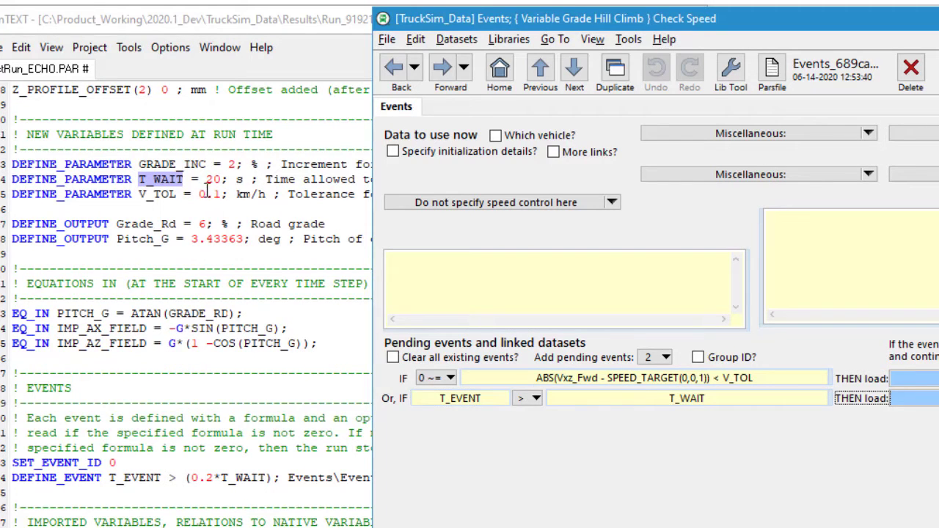
click(156, 188)
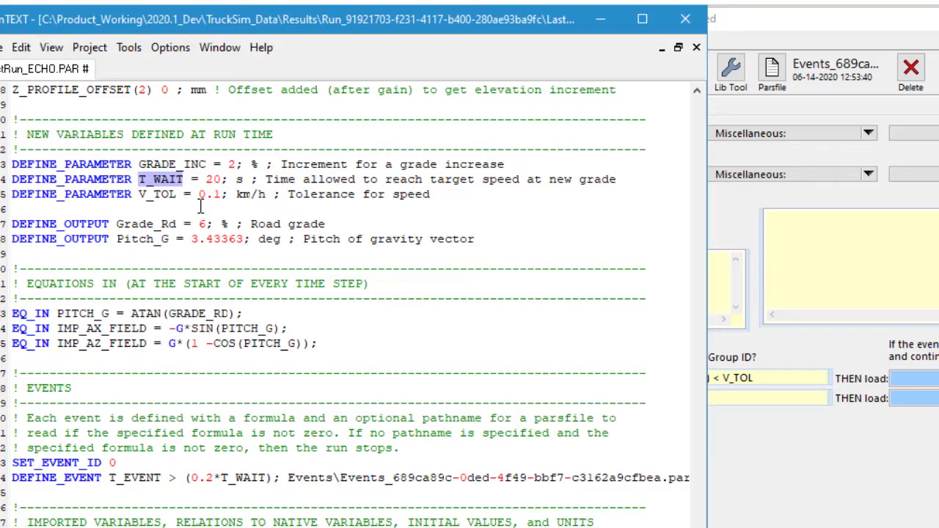
click(811, 453)
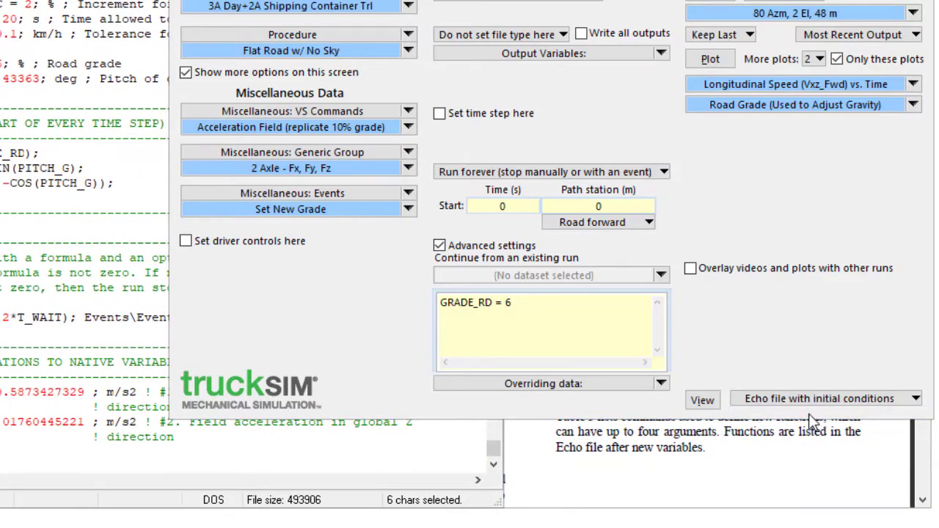
Step: View the 'Log file of parsfiles and events' run log in ConTEXT
click(813, 401)
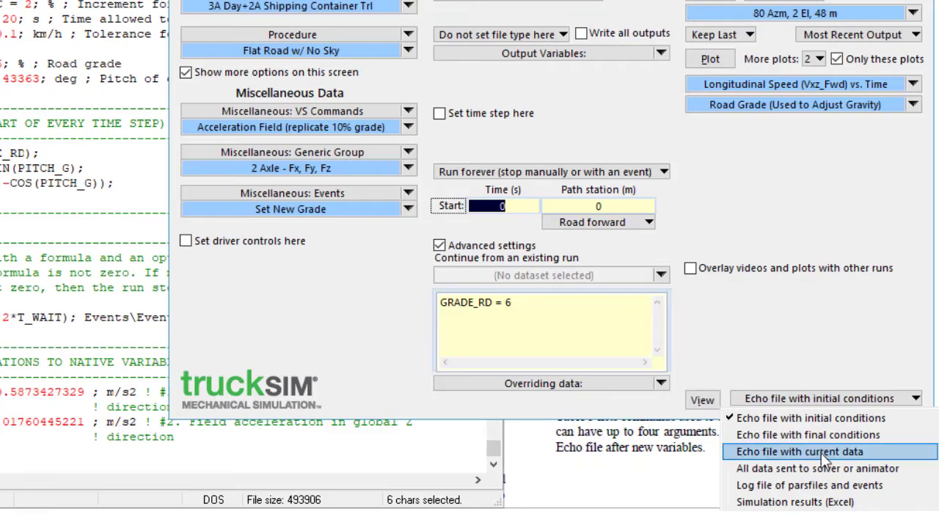
click(827, 485)
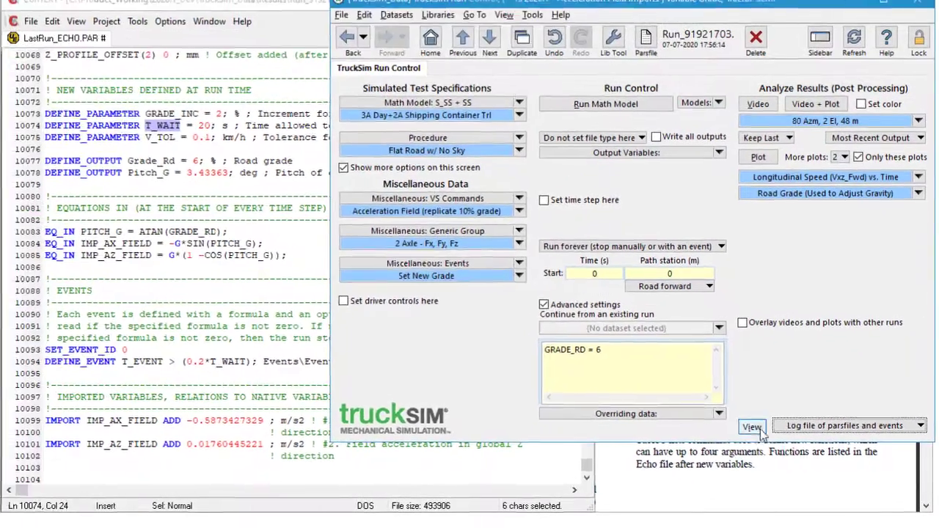
click(702, 400)
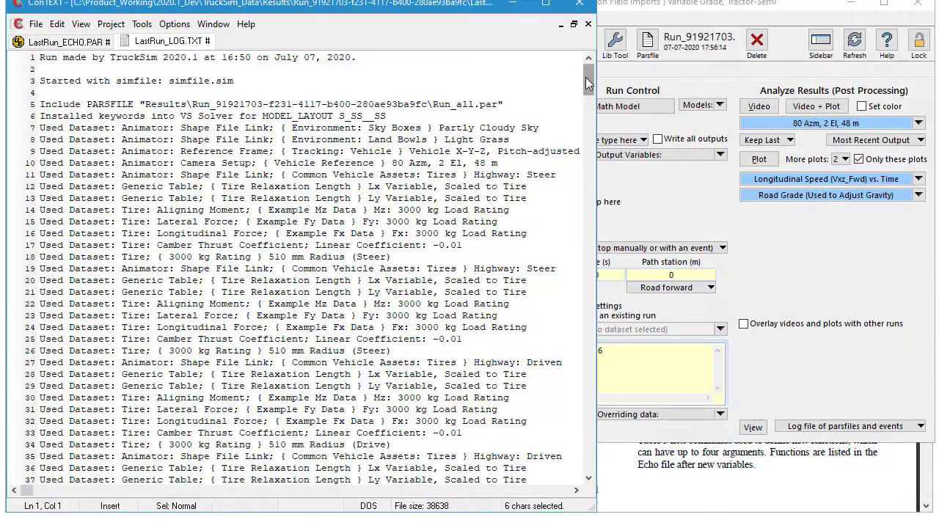
drag(589, 73, 606, 442)
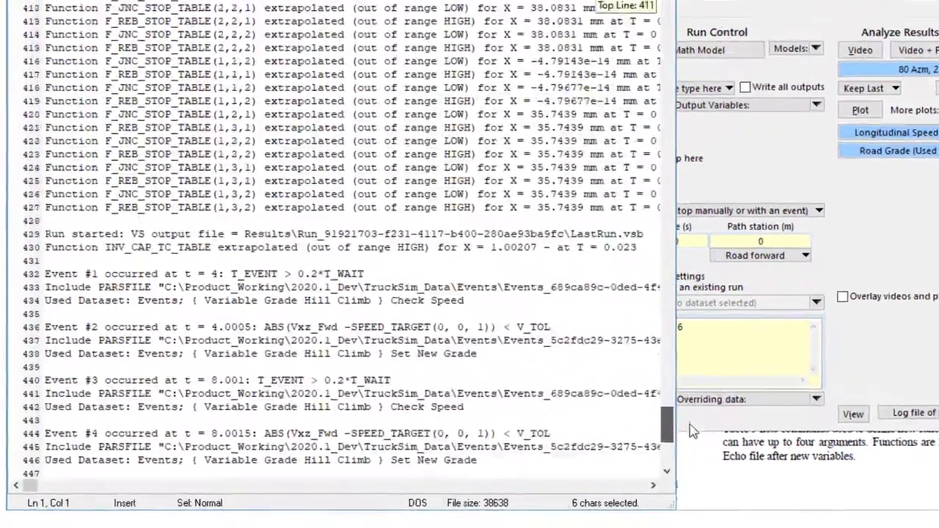
drag(689, 431, 683, 470)
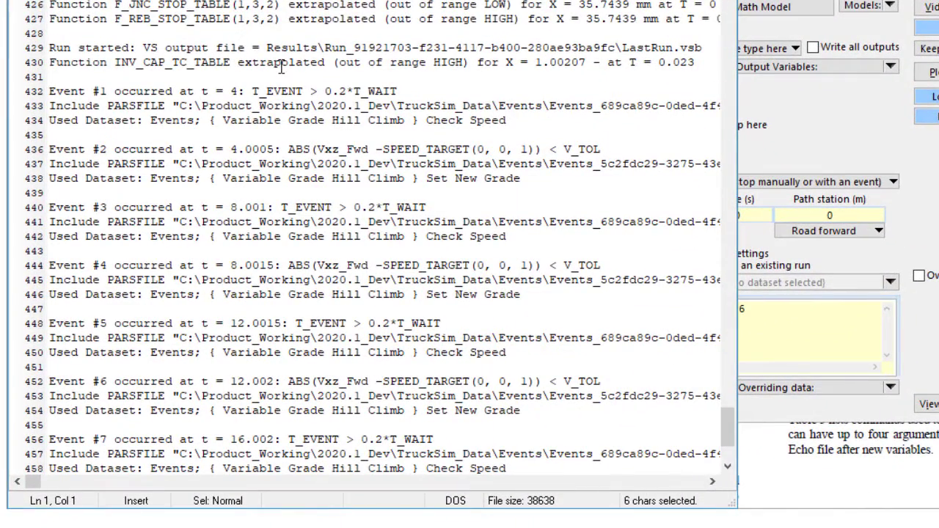
Step: Step through the alternating Check Speed and Set New Grade entries to the log's end
click(281, 63)
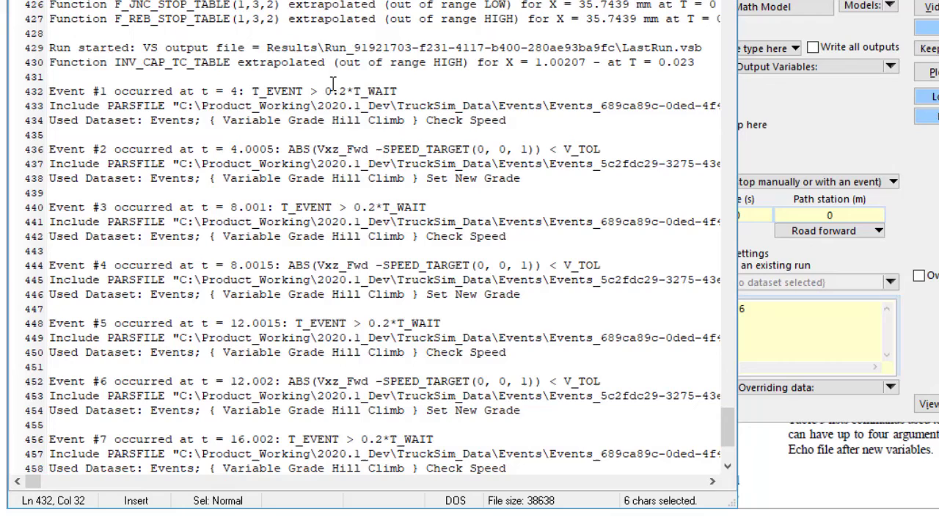
click(447, 119)
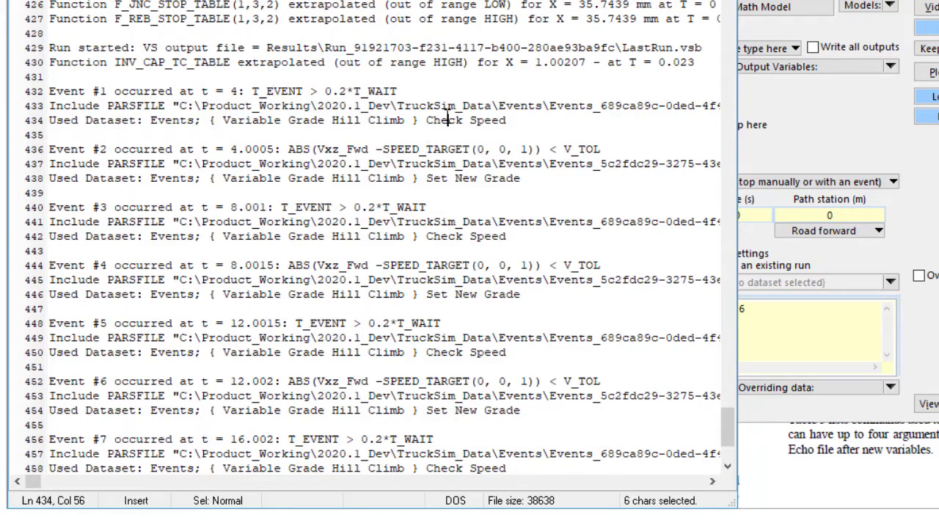
click(450, 179)
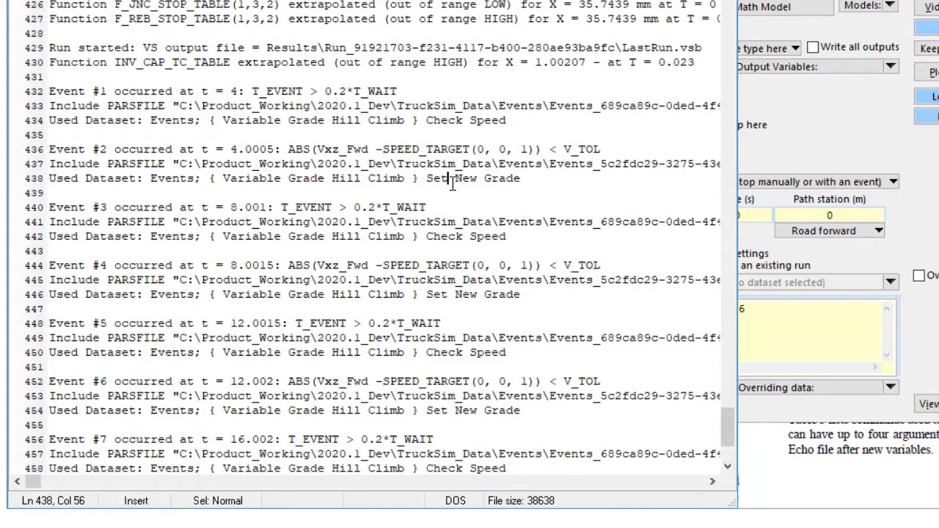
click(464, 294)
scroll(480, 300, down, 4)
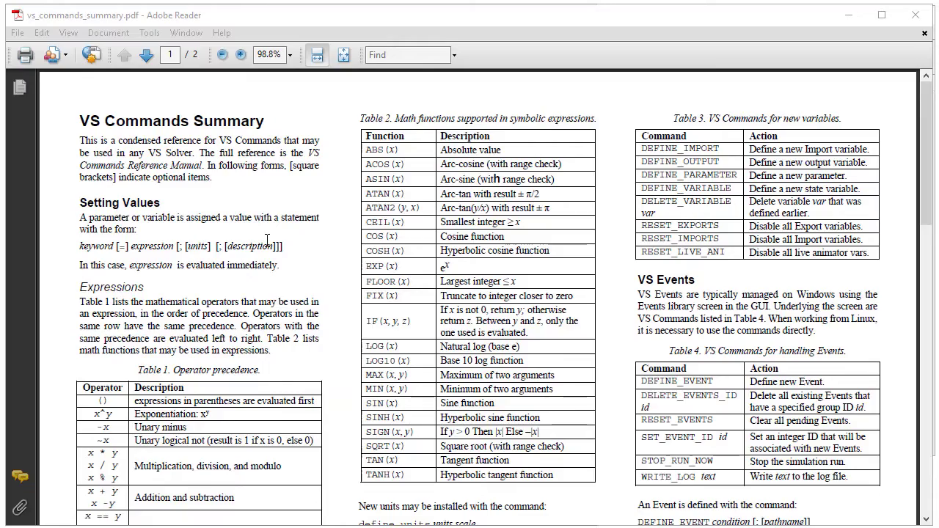
Step: Scroll the VS Commands PDF through Tables 2–4 to the Random Numbers section
scroll(268, 242, down, 4)
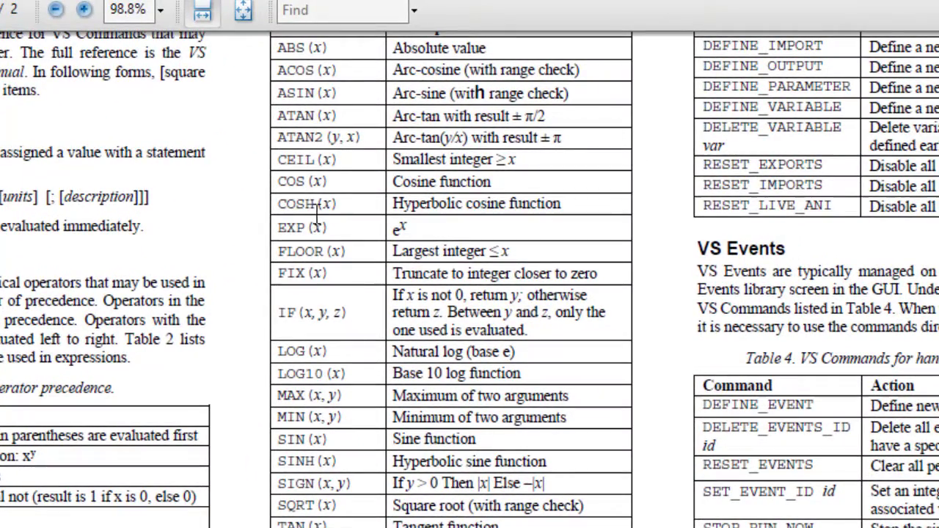
scroll(336, 220, up, 2)
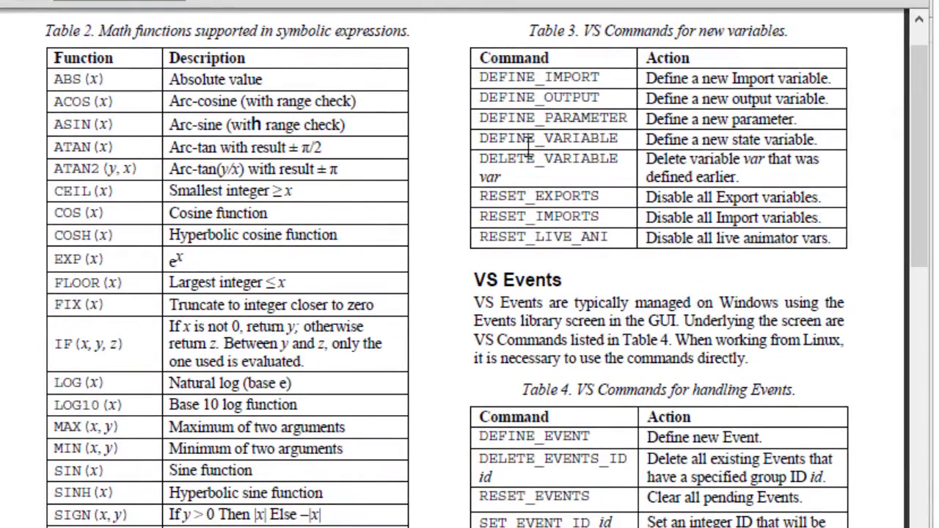
scroll(472, 404, down, 3)
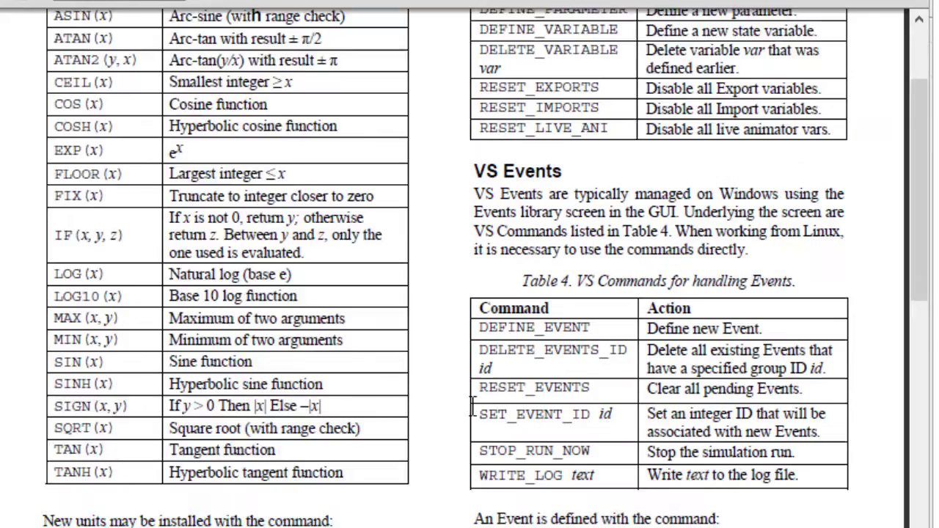
scroll(472, 403, down, 15)
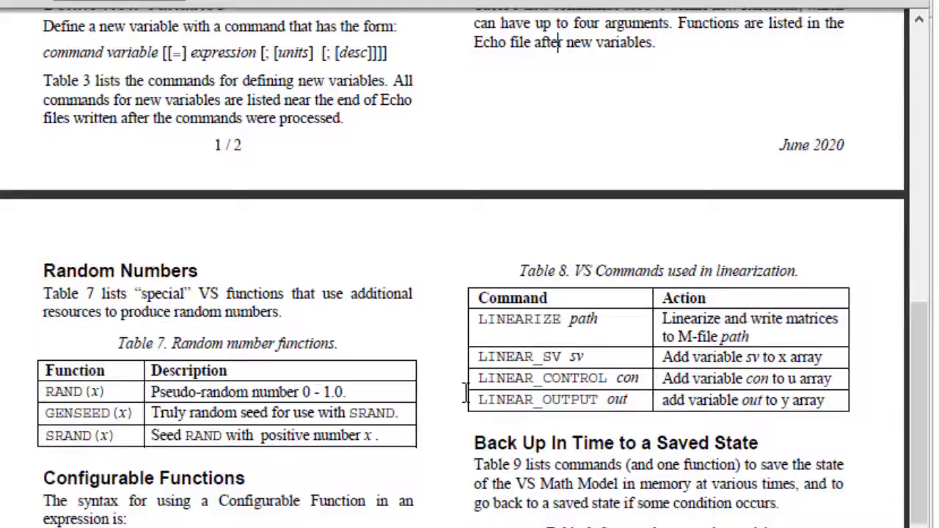